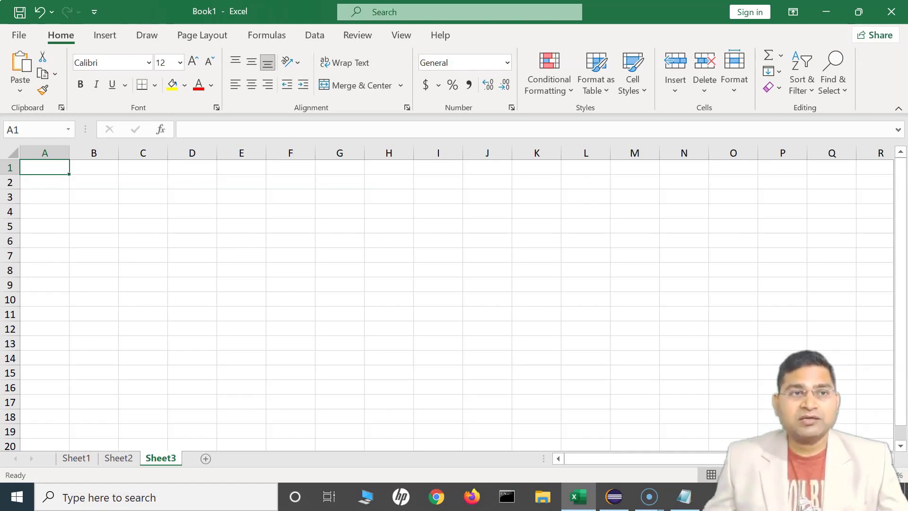
- Browse the Insert, Home, Draw and Formulas ribbon tabs, finishing on Page Layout
{"action": "left_click", "coordinate": [39, 14]}
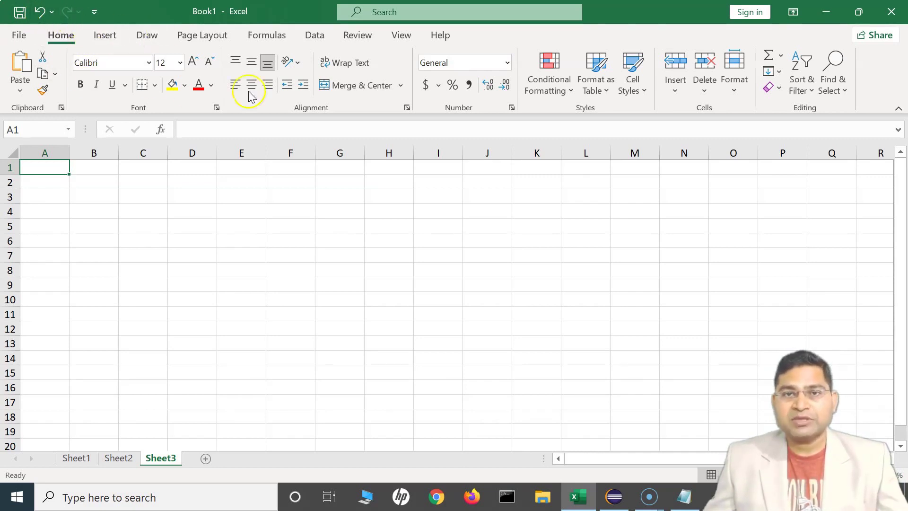
{"action": "left_click", "coordinate": [105, 35]}
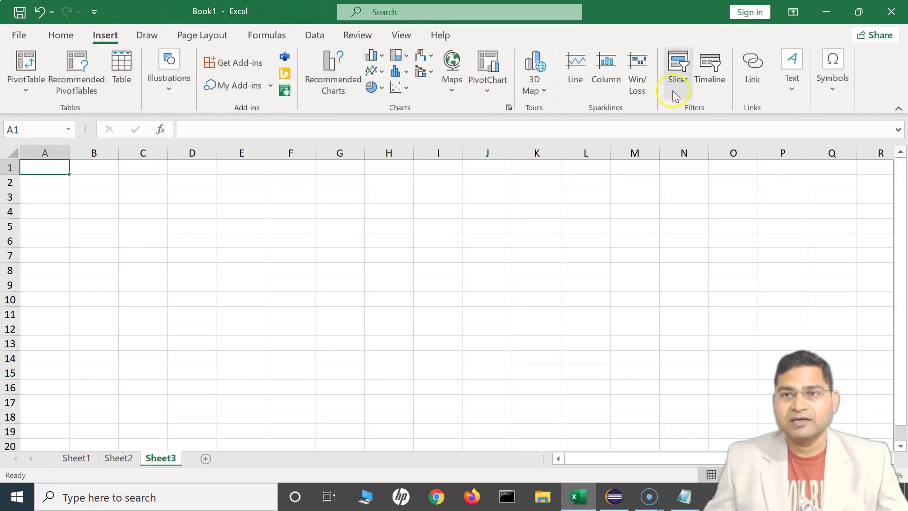
{"action": "left_click", "coordinate": [60, 35]}
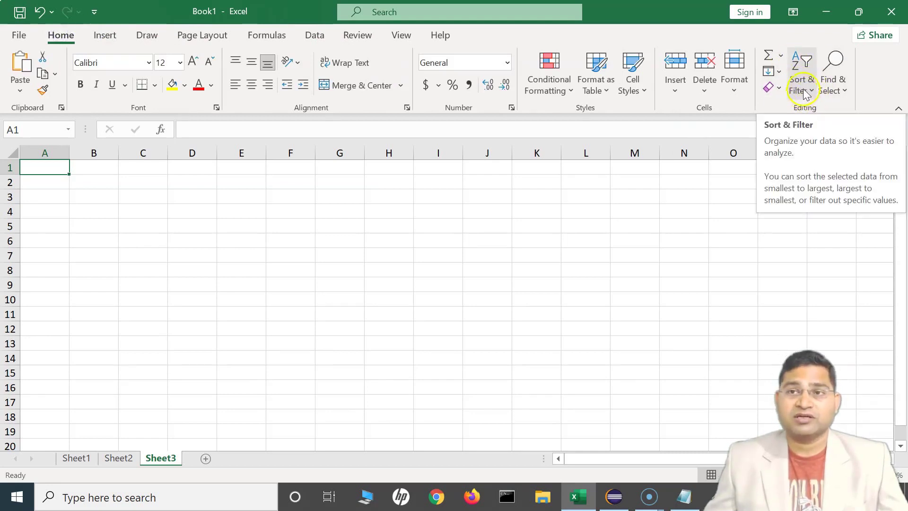
{"action": "left_click", "coordinate": [144, 35]}
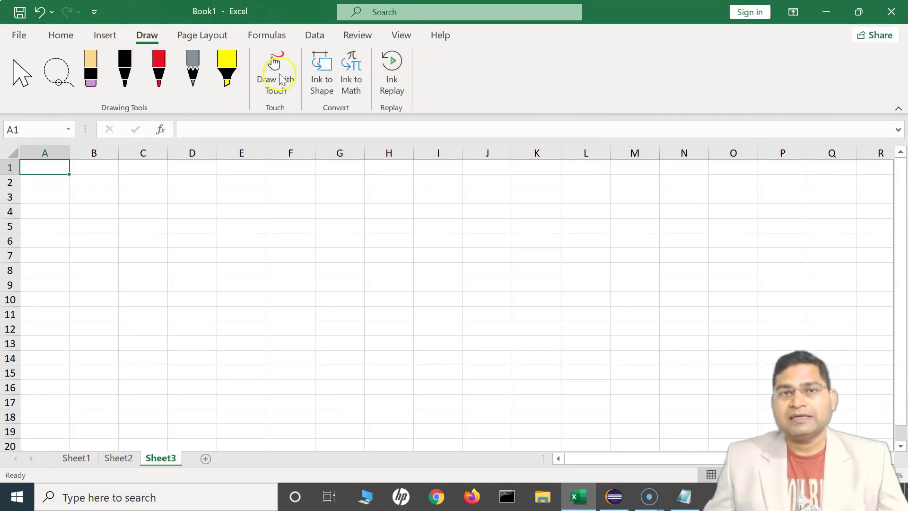
{"action": "left_click", "coordinate": [262, 36]}
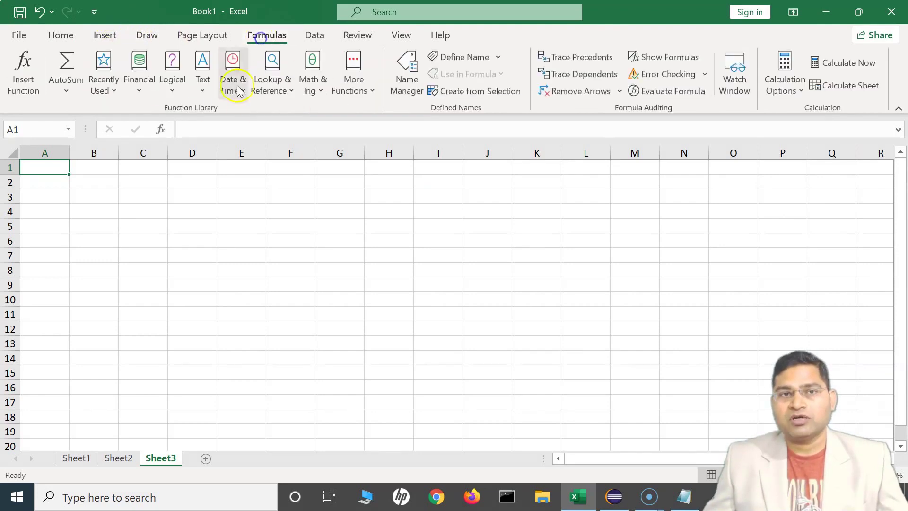
{"action": "left_click", "coordinate": [204, 35]}
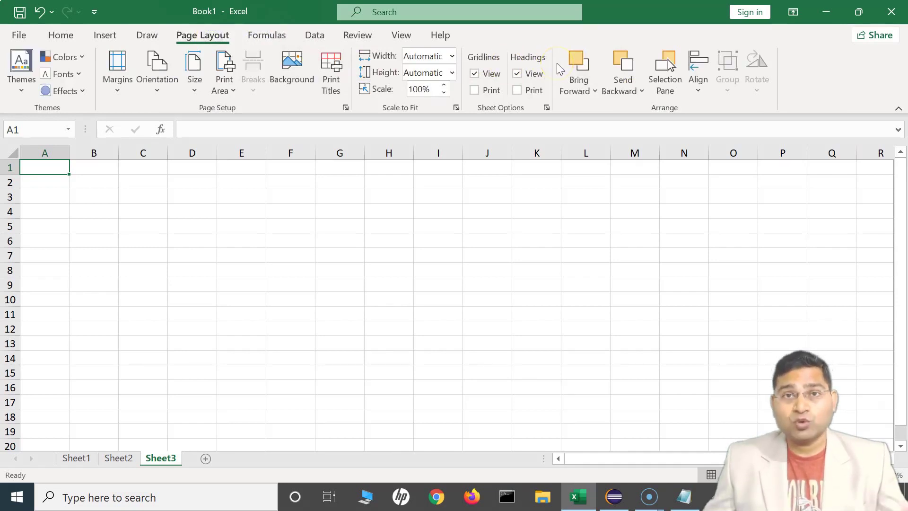
{"action": "left_click", "coordinate": [14, 13]}
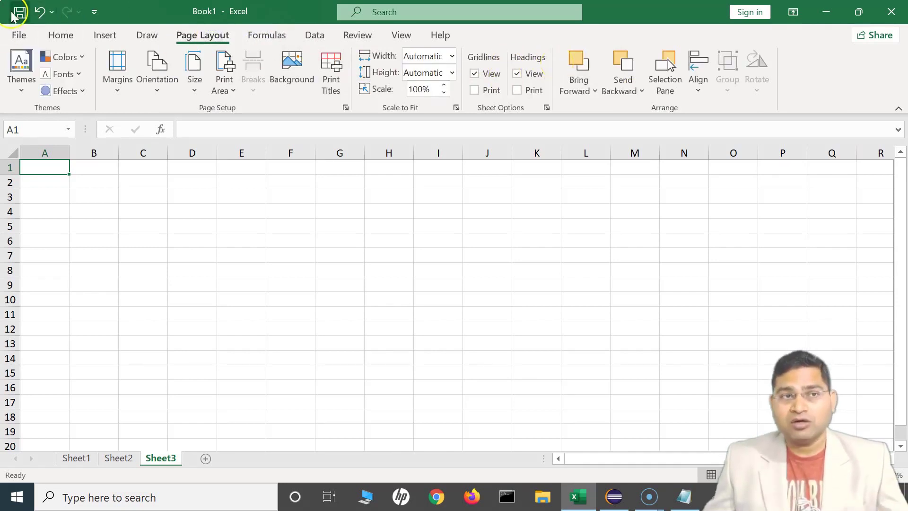
- Add Open and New to the Quick Access Toolbar, then use New to create blank workbook Book3
{"action": "left_click", "coordinate": [93, 13]}
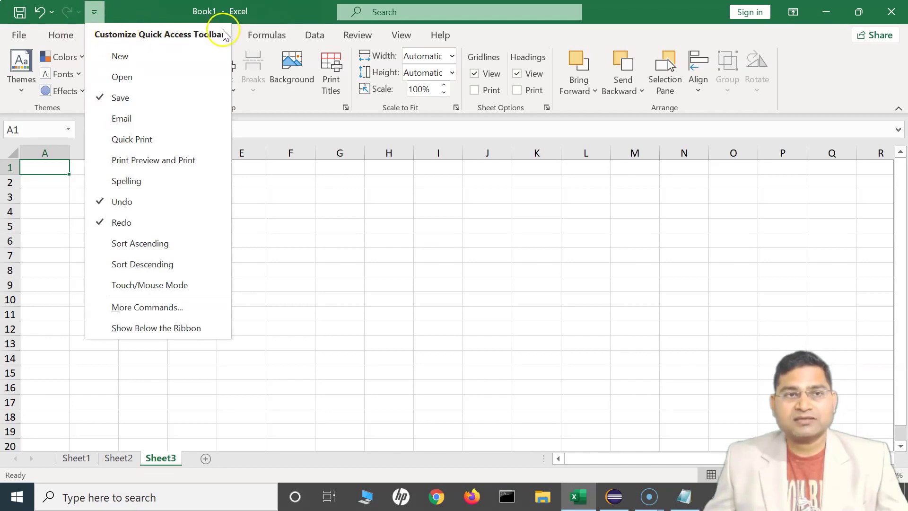
{"action": "left_click", "coordinate": [108, 77]}
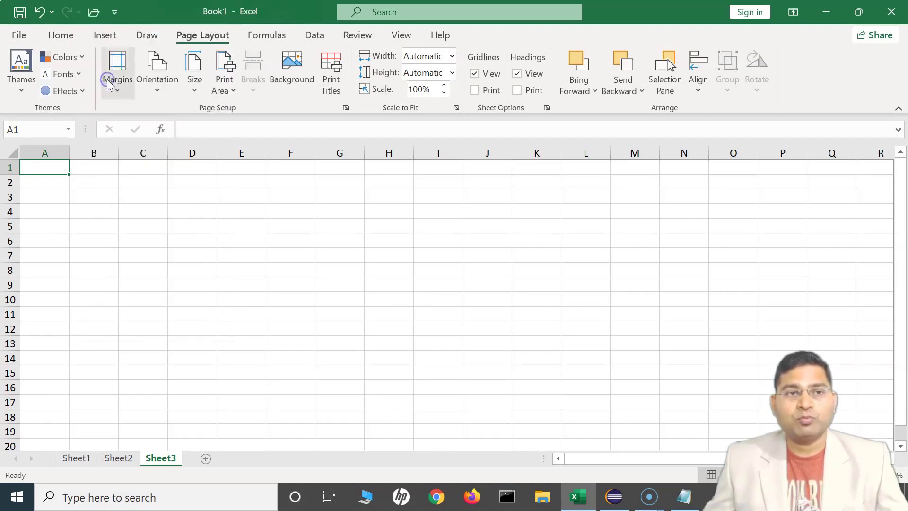
{"action": "left_click", "coordinate": [115, 12]}
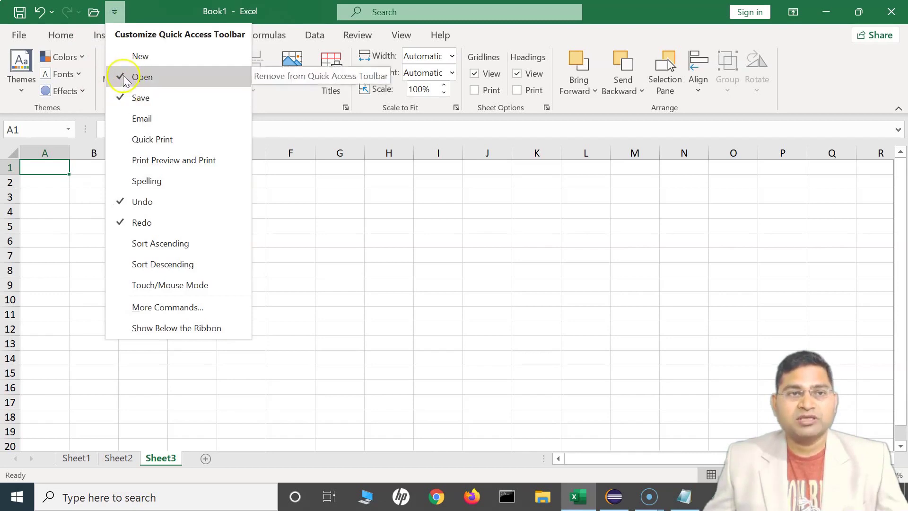
{"action": "left_click", "coordinate": [122, 55]}
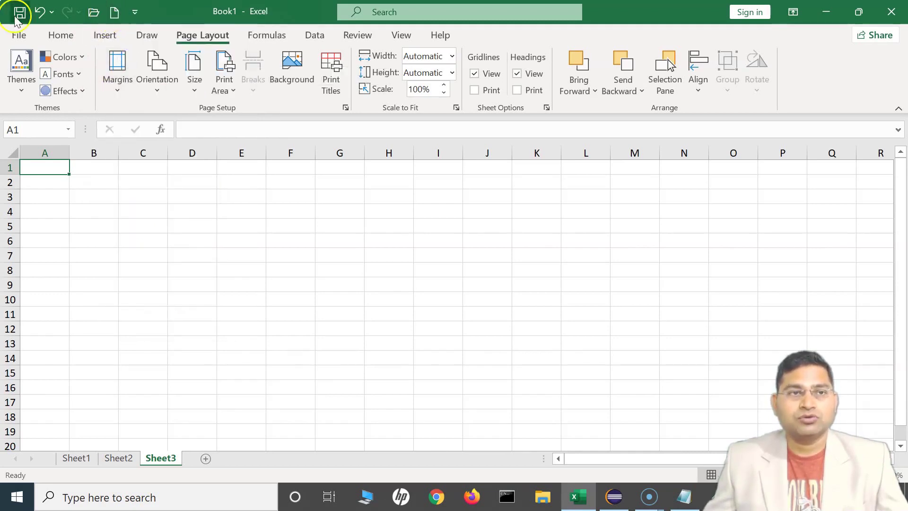
{"action": "left_click", "coordinate": [135, 14]}
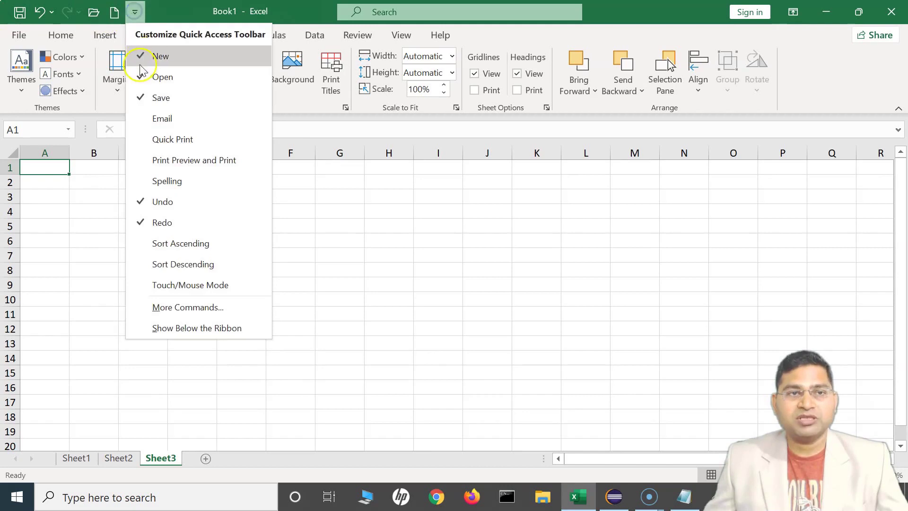
{"action": "left_click", "coordinate": [174, 9]}
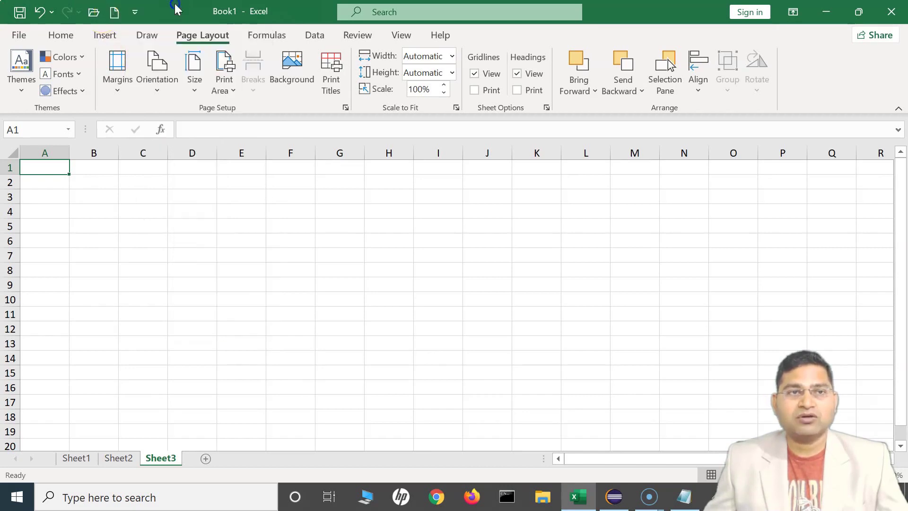
{"action": "left_click", "coordinate": [115, 13]}
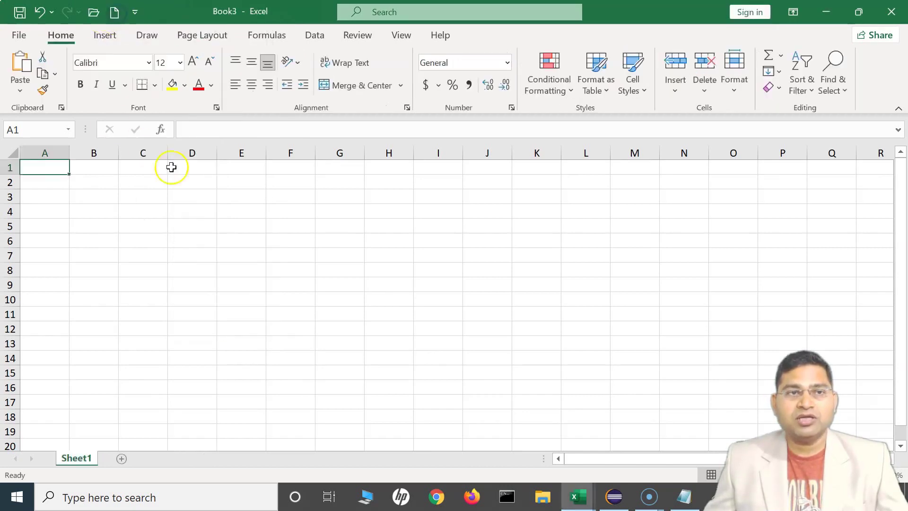
- Open Excel Options on Quick Access Toolbar customization through More Commands
{"action": "left_click", "coordinate": [135, 12]}
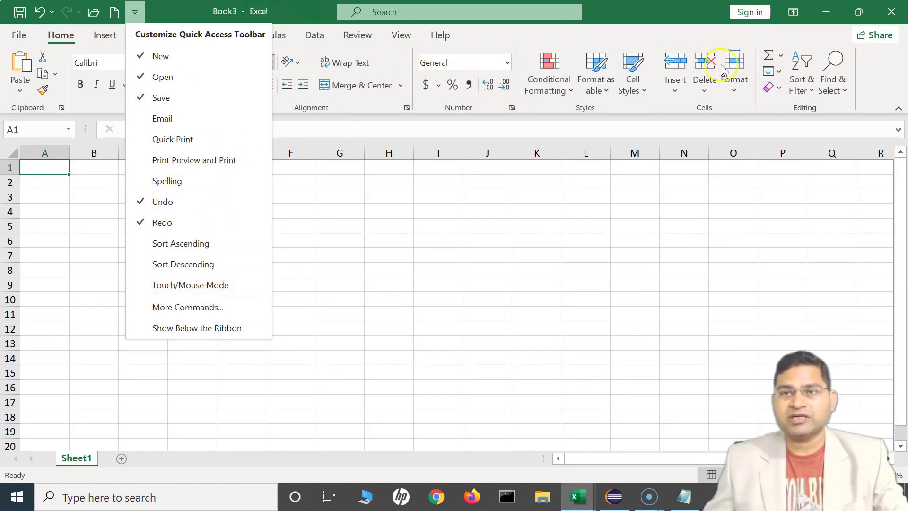
{"action": "left_click", "coordinate": [190, 309]}
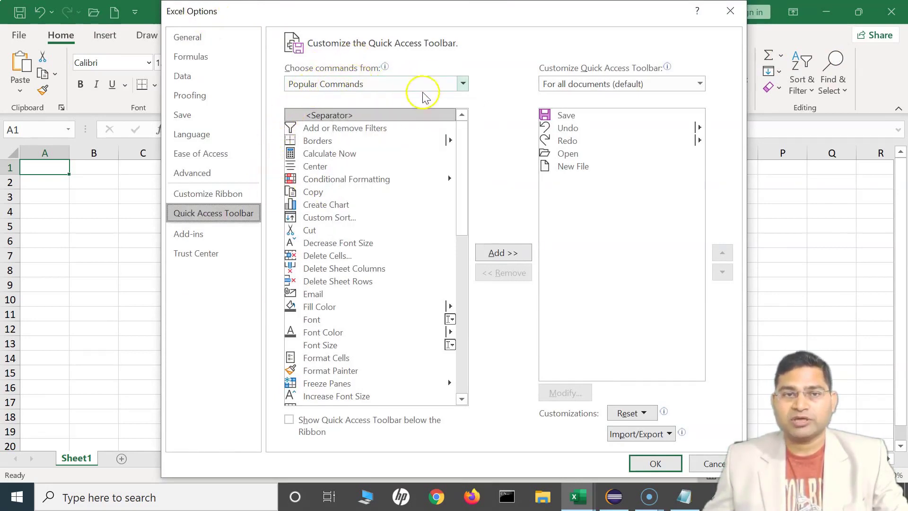
- Add Sort Ascending and Sort Descending from Popular Commands to the end of the toolbar list
{"action": "scroll", "coordinate": [352, 267], "scroll_direction": "down", "scroll_amount": 4}
{"action": "scroll", "coordinate": [353, 269], "scroll_direction": "up", "scroll_amount": 3}
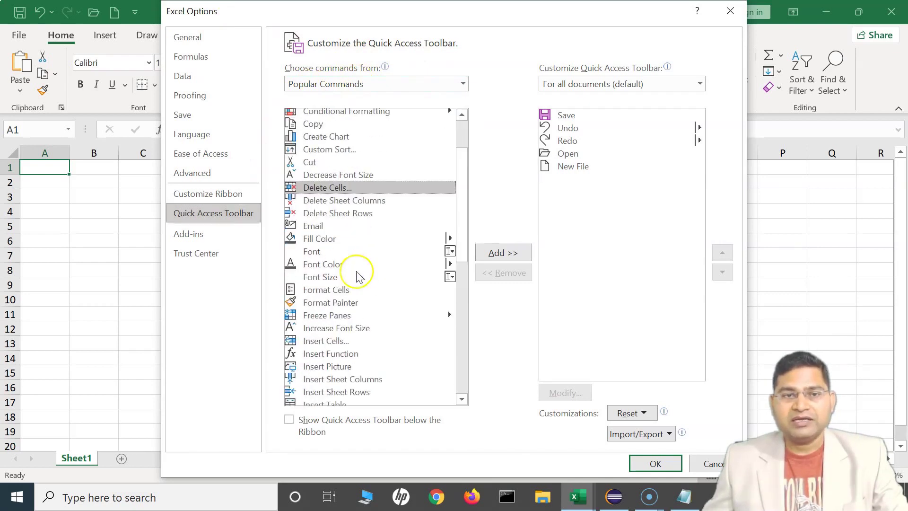
{"action": "scroll", "coordinate": [341, 373], "scroll_direction": "down", "scroll_amount": 4}
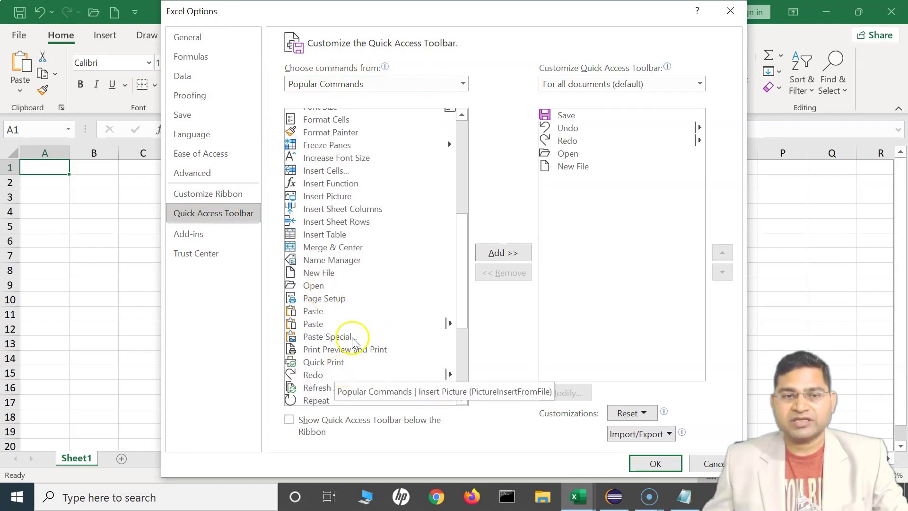
{"action": "scroll", "coordinate": [373, 326], "scroll_direction": "down", "scroll_amount": 2}
{"action": "scroll", "coordinate": [335, 348], "scroll_direction": "up", "scroll_amount": 6}
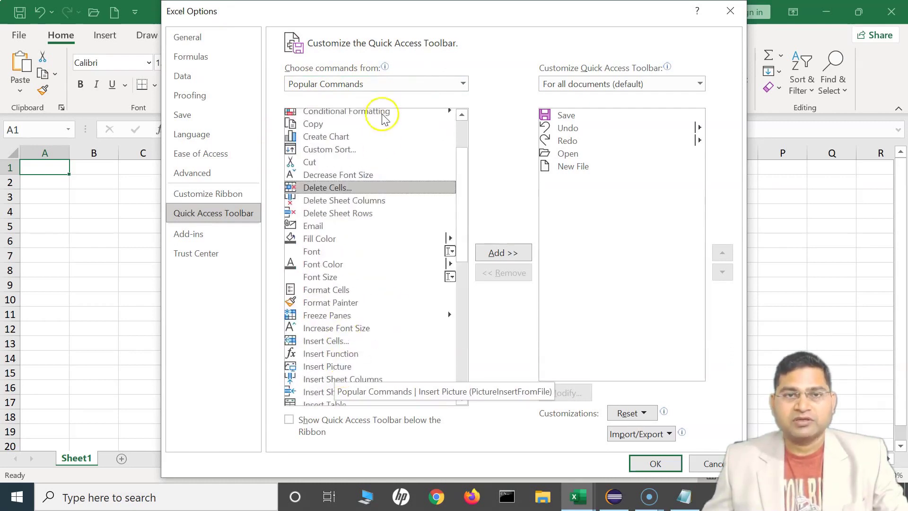
{"action": "left_click", "coordinate": [388, 84]}
{"action": "left_click", "coordinate": [390, 84]}
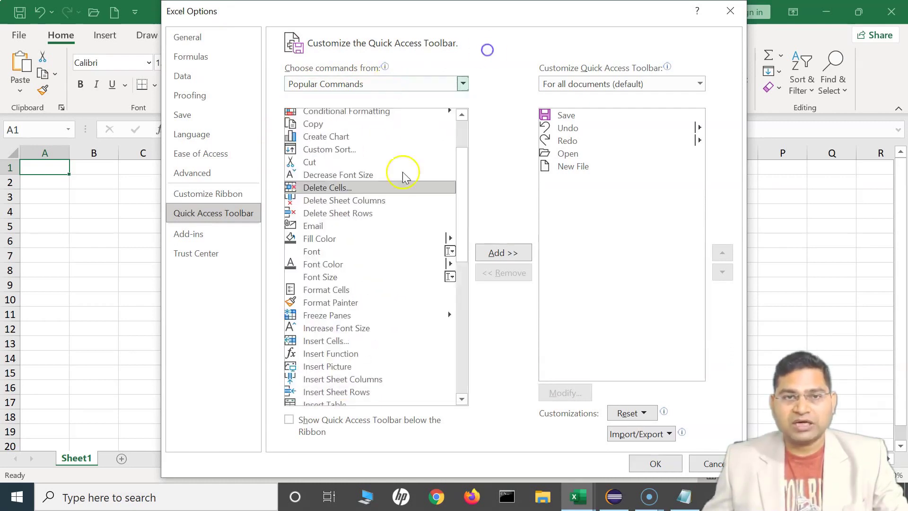
{"action": "scroll", "coordinate": [399, 156], "scroll_direction": "up", "scroll_amount": 2}
{"action": "scroll", "coordinate": [392, 349], "scroll_direction": "down", "scroll_amount": 10}
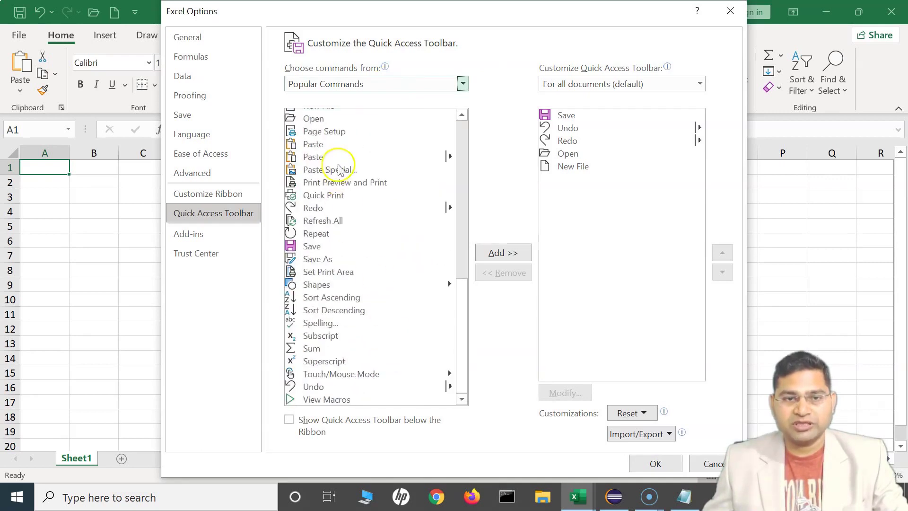
{"action": "left_click", "coordinate": [324, 299]}
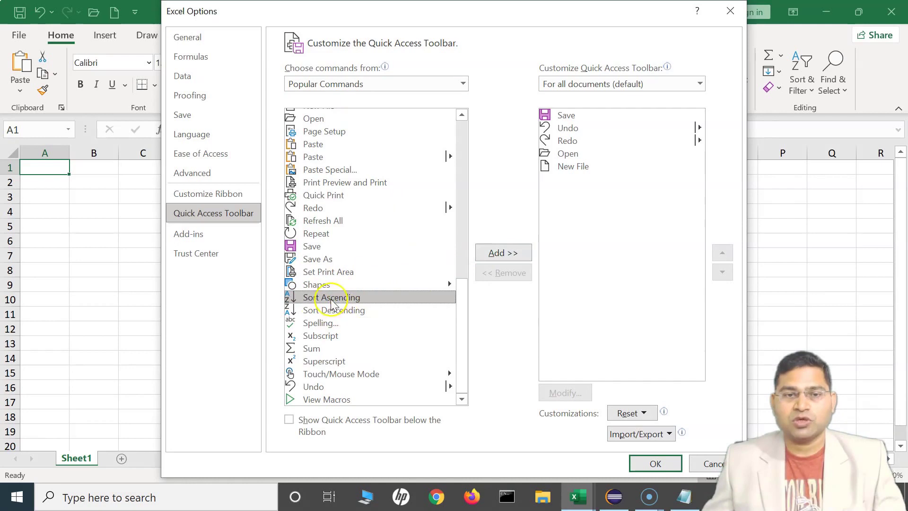
{"action": "left_click", "coordinate": [502, 253]}
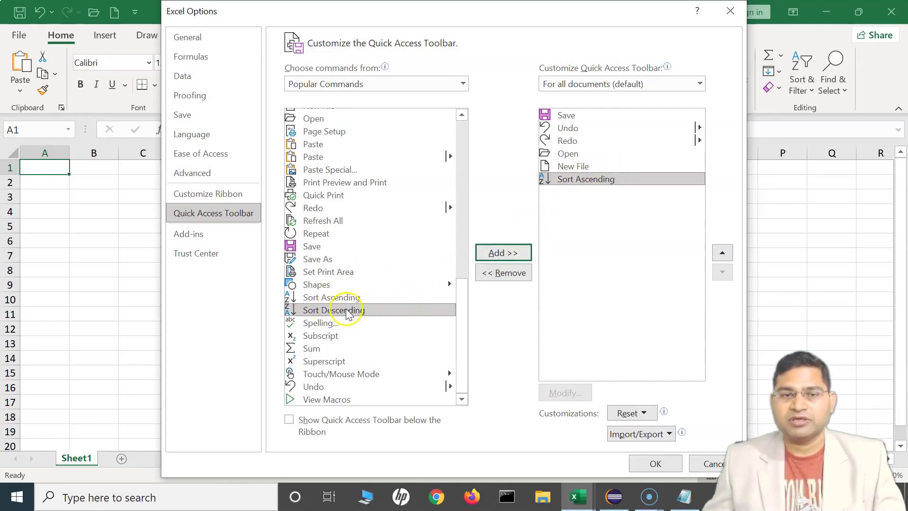
{"action": "left_click", "coordinate": [503, 253]}
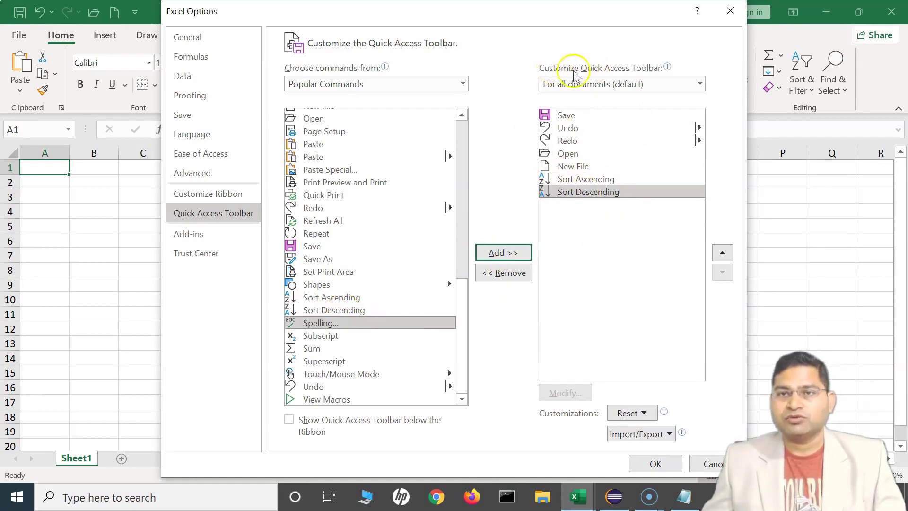
- Switch the command source to All Commands and scroll to the bottom of the list
{"action": "left_click", "coordinate": [408, 83]}
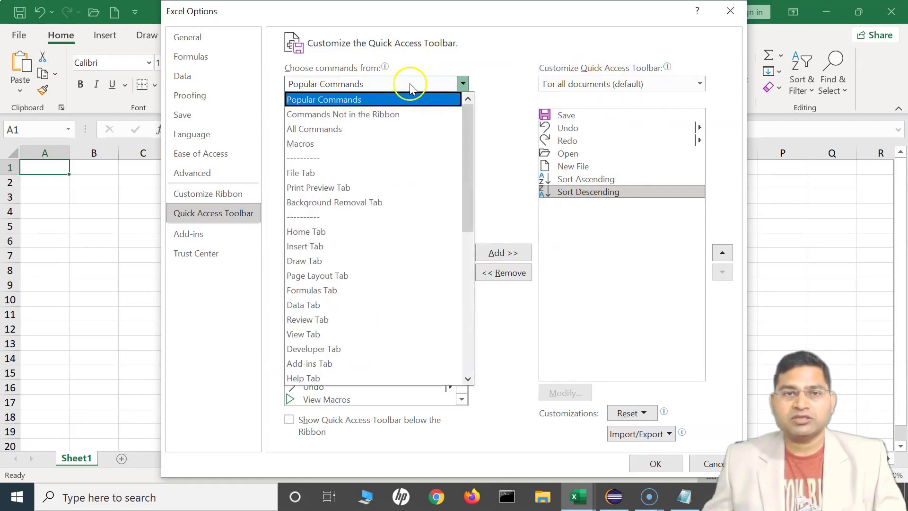
{"action": "left_click", "coordinate": [320, 132]}
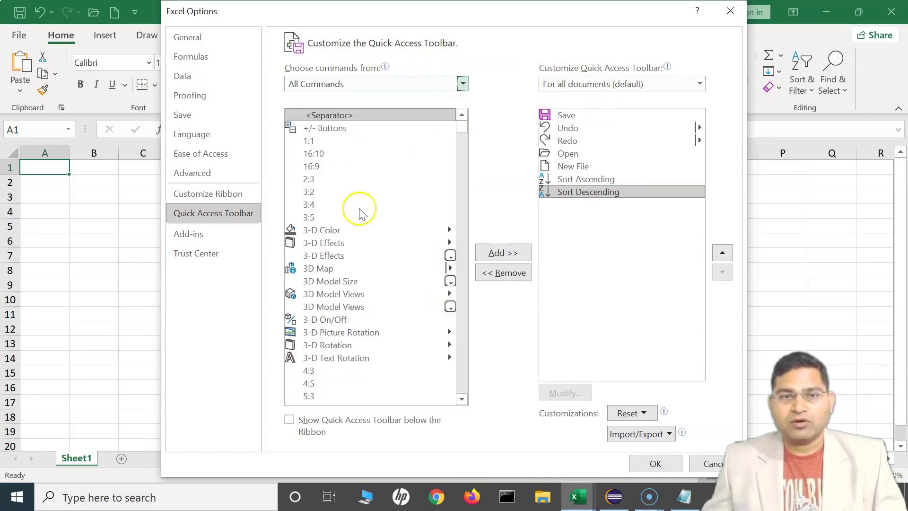
{"action": "scroll", "coordinate": [365, 284], "scroll_direction": "down", "scroll_amount": 20}
{"action": "left_click_drag", "start_coordinate": [461, 138], "coordinate": [468, 398]}
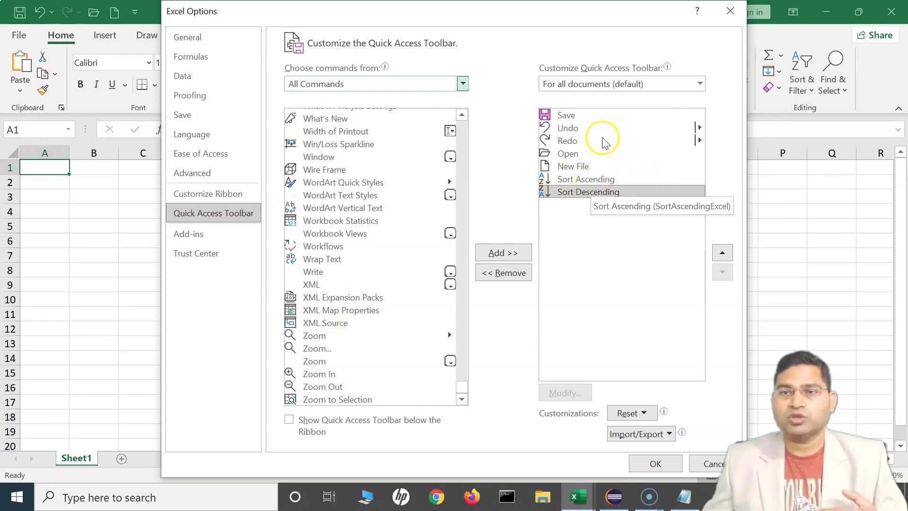
- Remove New File from the toolbar list and move Undo to the bottom
{"action": "left_click", "coordinate": [598, 167]}
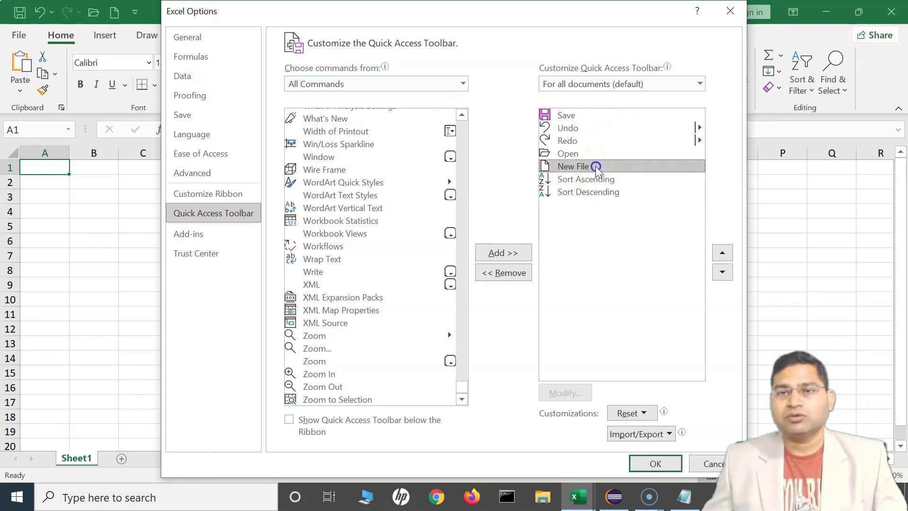
{"action": "left_click", "coordinate": [505, 275]}
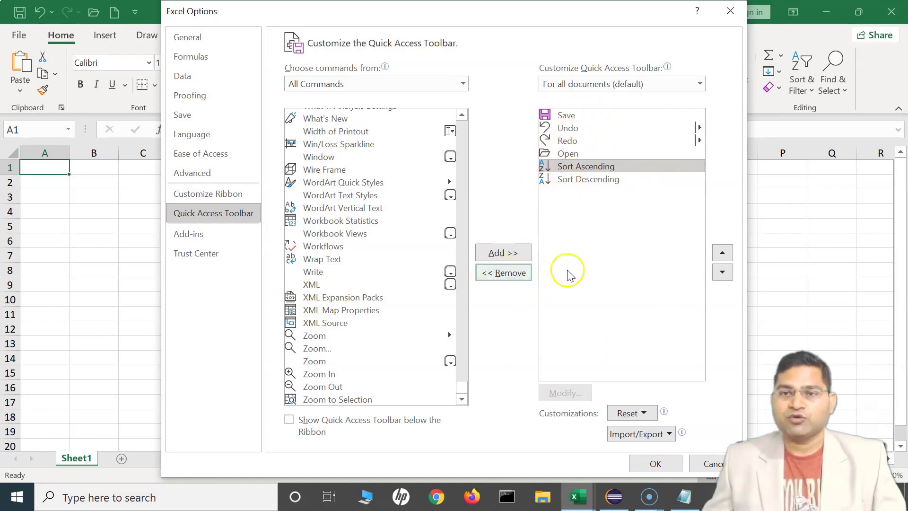
{"action": "left_click", "coordinate": [584, 180]}
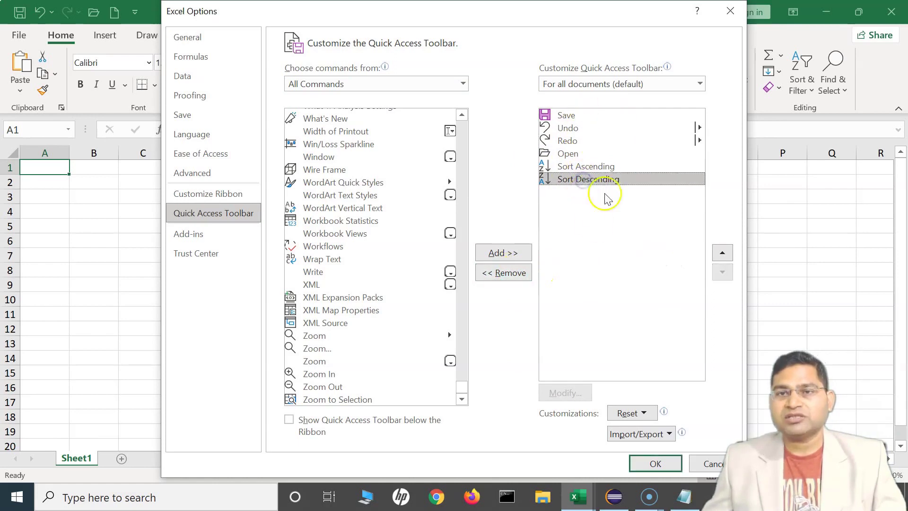
{"action": "left_click", "coordinate": [567, 127]}
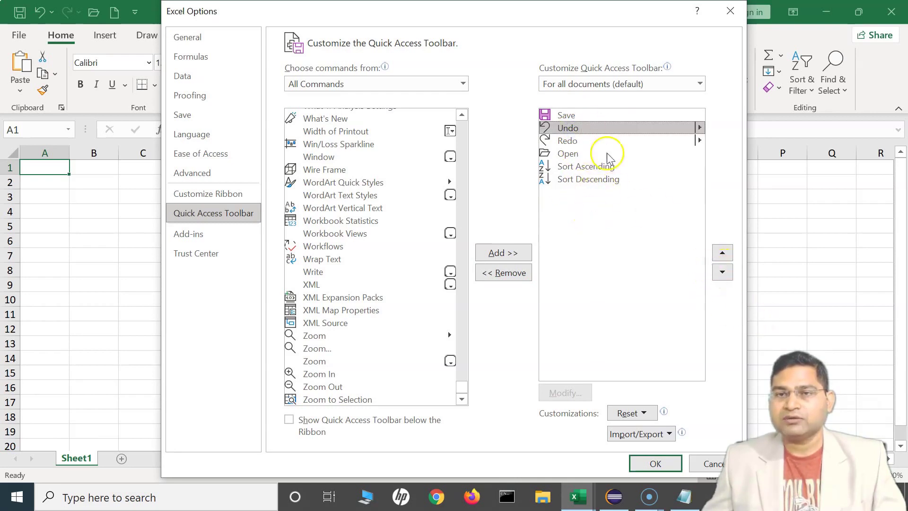
{"action": "left_click", "coordinate": [722, 274]}
{"action": "left_click", "coordinate": [722, 275]}
{"action": "left_click", "coordinate": [723, 275]}
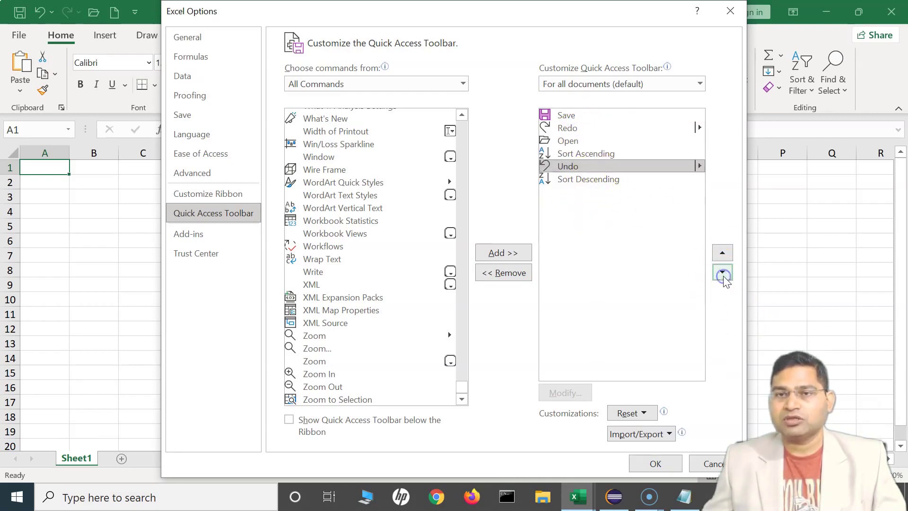
{"action": "left_click", "coordinate": [722, 275]}
- Place Redo just above Undo, check the final order, and apply the toolbar changes
{"action": "left_click", "coordinate": [570, 131]}
{"action": "left_click", "coordinate": [723, 272]}
{"action": "left_click", "coordinate": [722, 273]}
{"action": "left_click", "coordinate": [723, 273]}
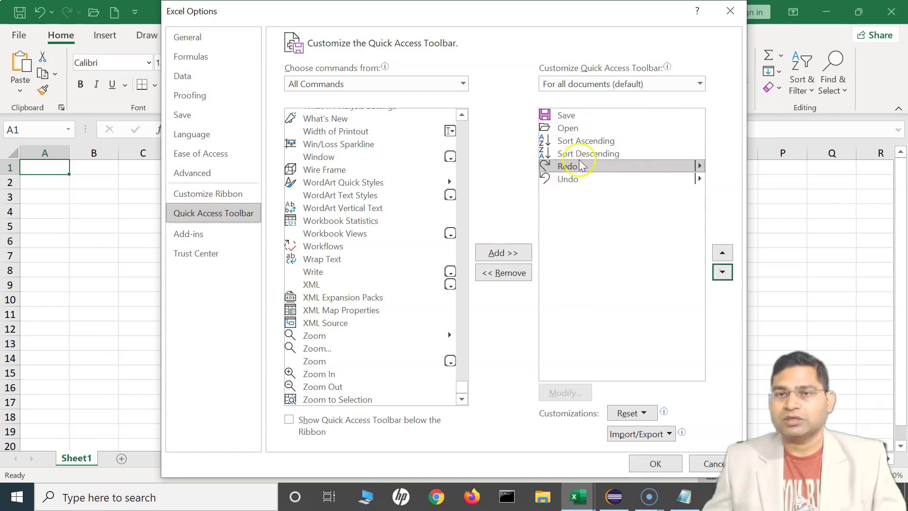
{"action": "left_click", "coordinate": [577, 114]}
{"action": "left_click", "coordinate": [578, 128]}
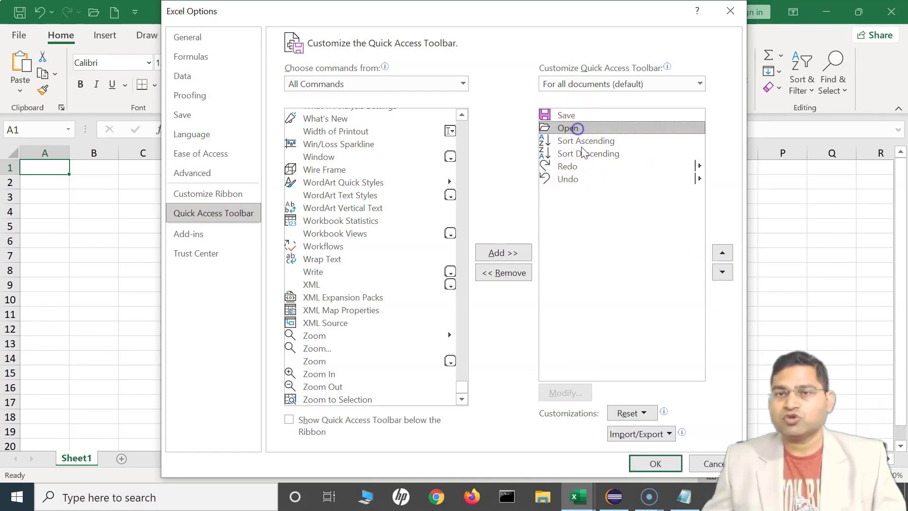
{"action": "left_click", "coordinate": [582, 142]}
{"action": "left_click", "coordinate": [579, 154]}
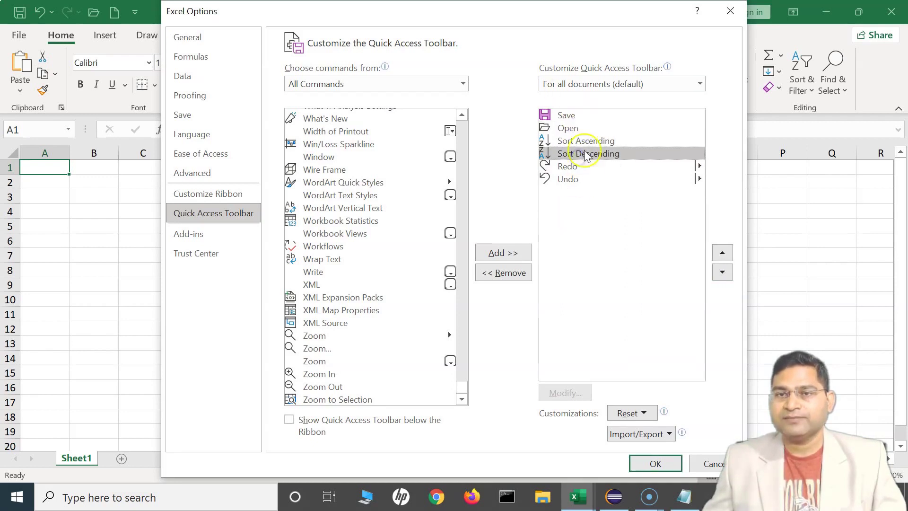
{"action": "left_click", "coordinate": [632, 283]}
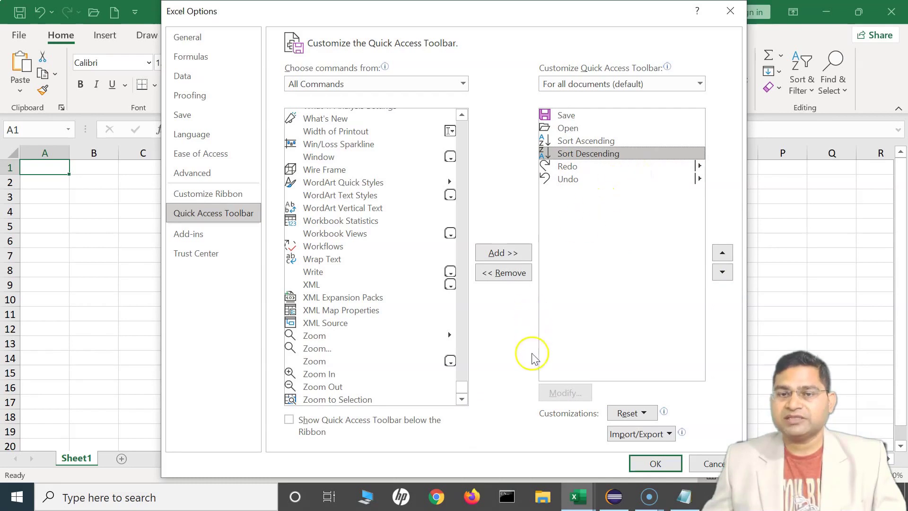
{"action": "left_click", "coordinate": [655, 464]}
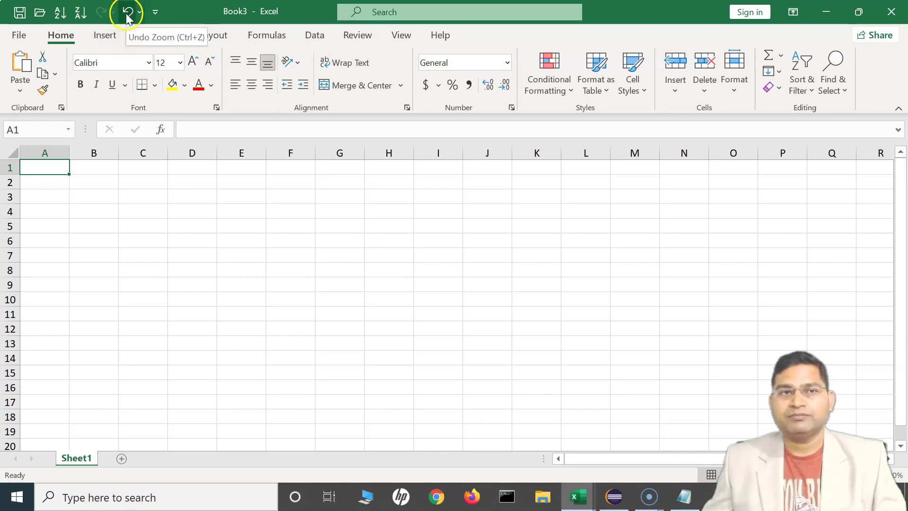
- Reopen Excel Options on Quick Access Toolbar customization via More Commands
{"action": "left_click", "coordinate": [156, 11]}
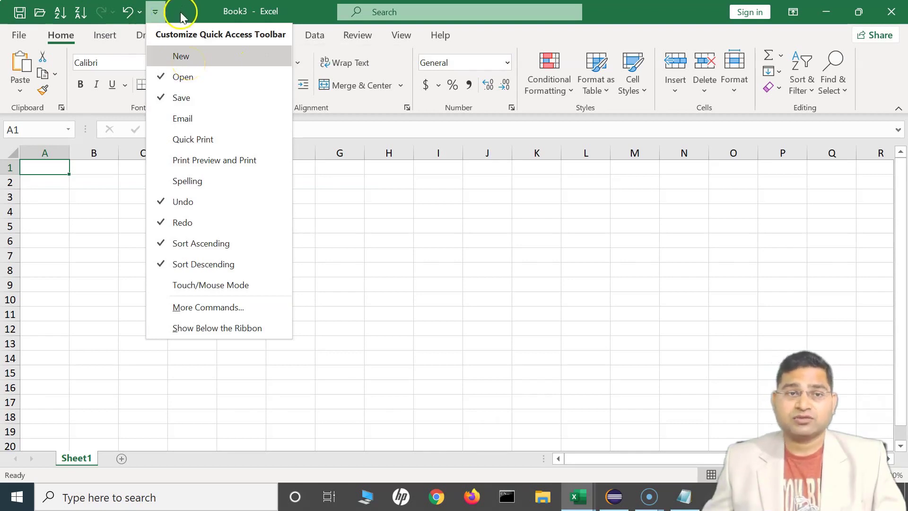
{"action": "left_click", "coordinate": [218, 308]}
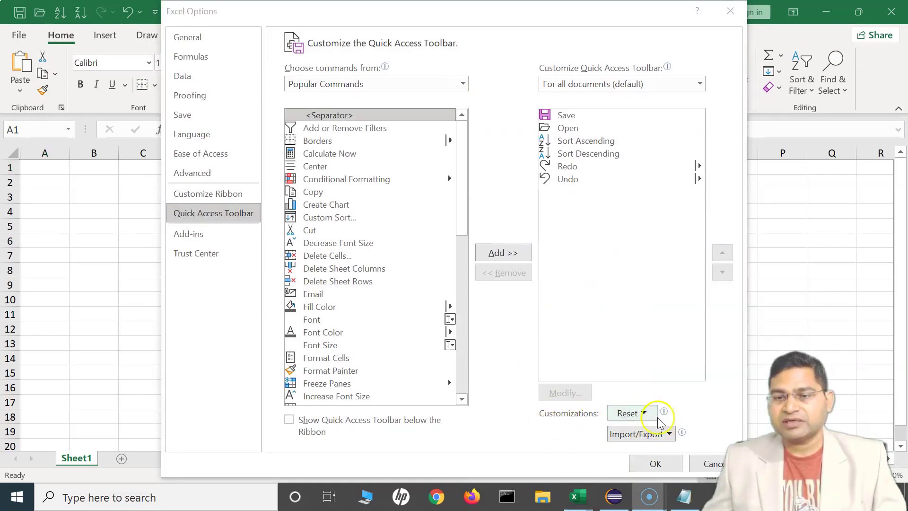
- Export all customizations to Downloads as Excel Customizations.exportedUI
{"action": "left_click", "coordinate": [643, 418]}
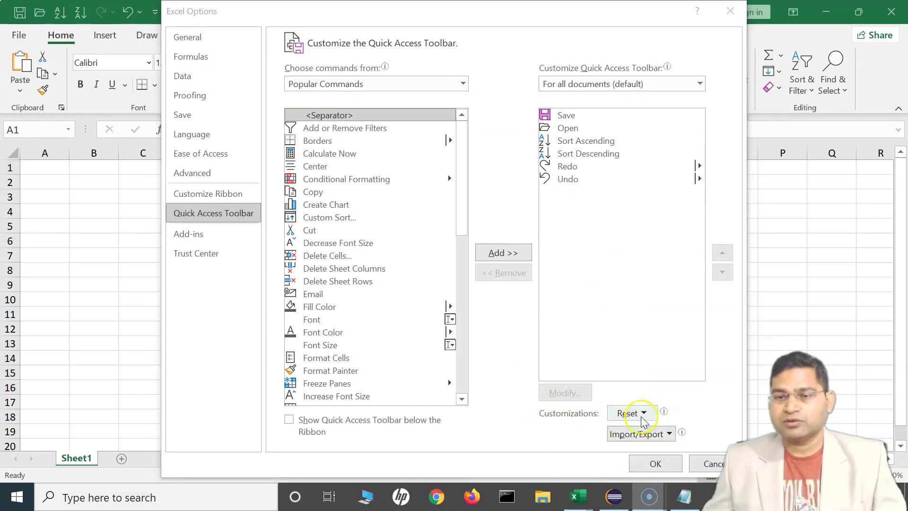
{"action": "left_click", "coordinate": [658, 434]}
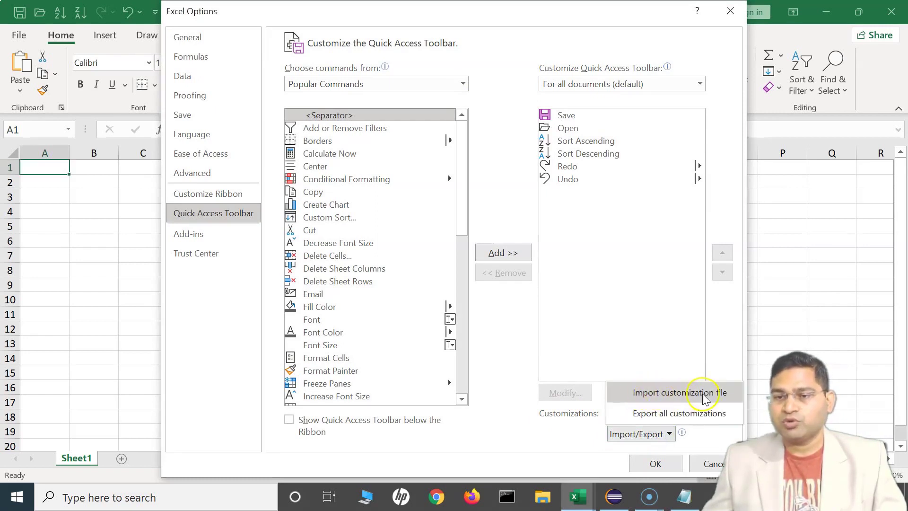
{"action": "left_click", "coordinate": [678, 412]}
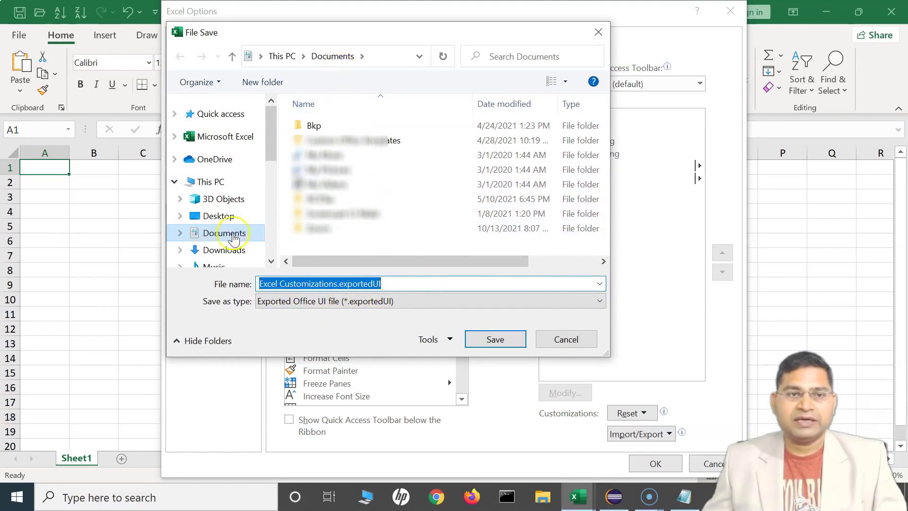
{"action": "left_click", "coordinate": [230, 251]}
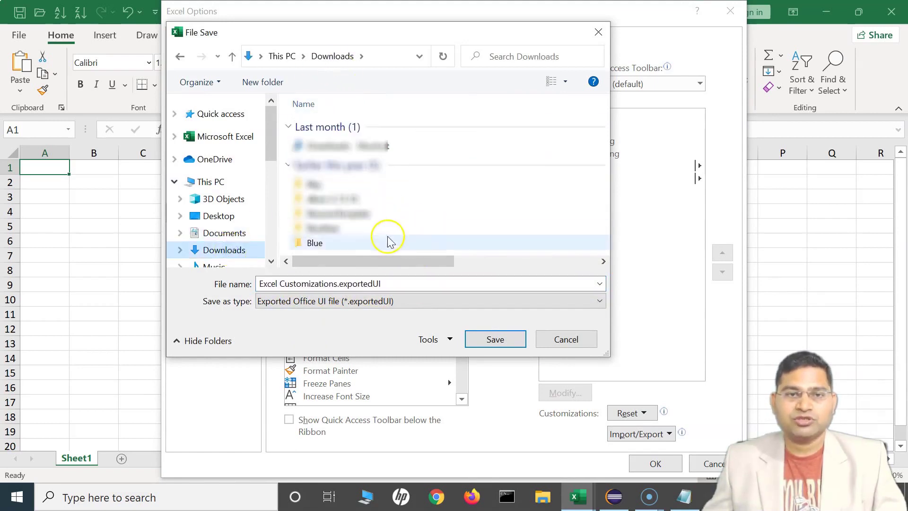
{"action": "left_click", "coordinate": [492, 344]}
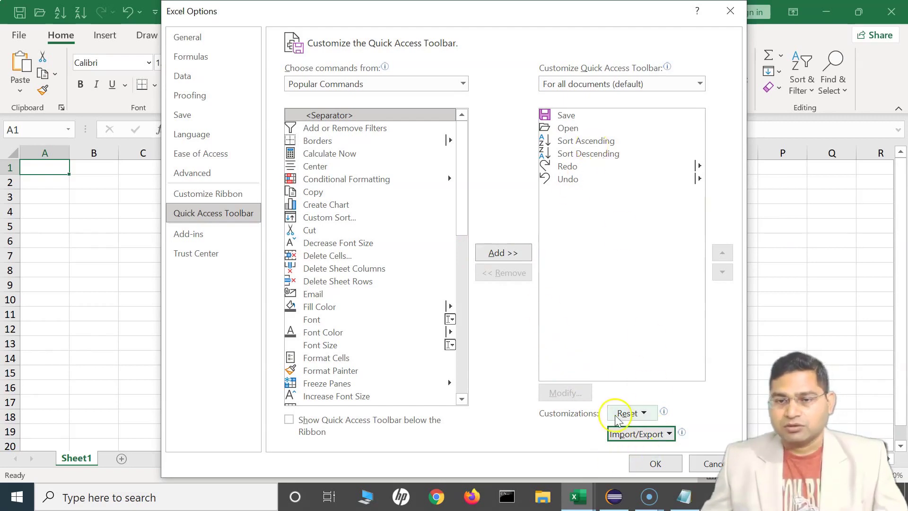
- Reset all ribbon and toolbar customizations, confirm, and close Options
{"action": "left_click", "coordinate": [628, 413]}
{"action": "left_click", "coordinate": [630, 455]}
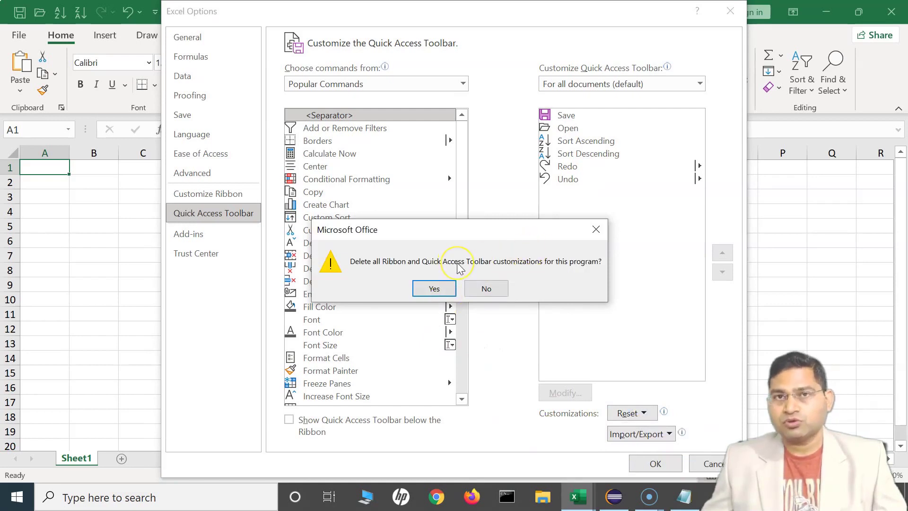
{"action": "left_click", "coordinate": [439, 290]}
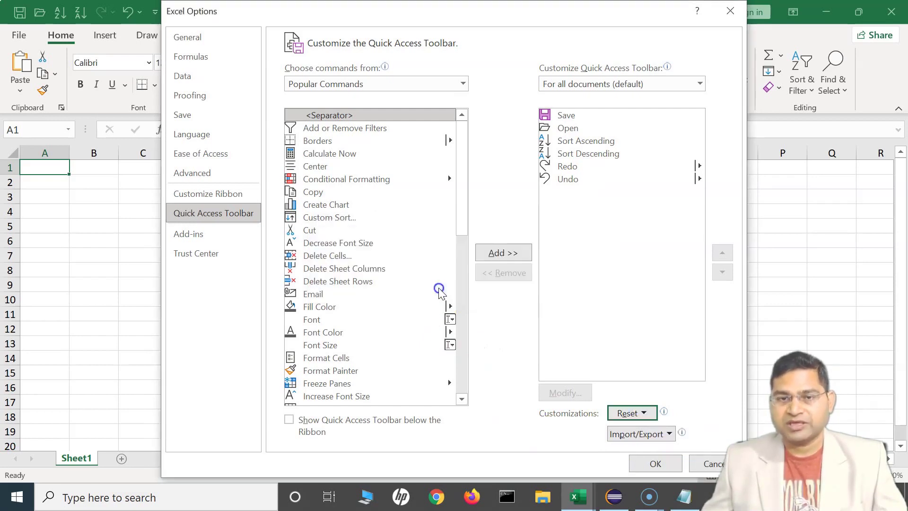
{"action": "left_click", "coordinate": [656, 464]}
- Reopen the toolbar settings and reset only the Quick Access Toolbar to its defaults
{"action": "left_click", "coordinate": [151, 11]}
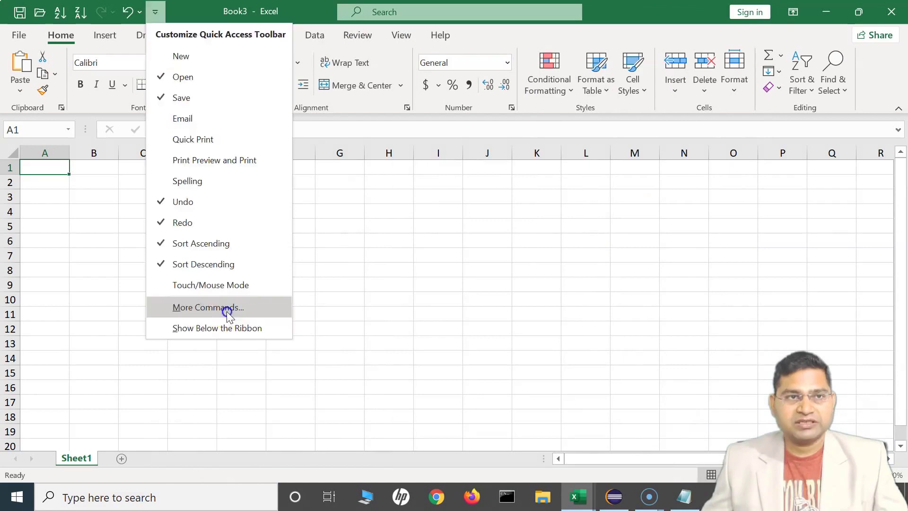
{"action": "left_click", "coordinate": [226, 309]}
{"action": "left_click", "coordinate": [629, 412]}
{"action": "left_click", "coordinate": [645, 432]}
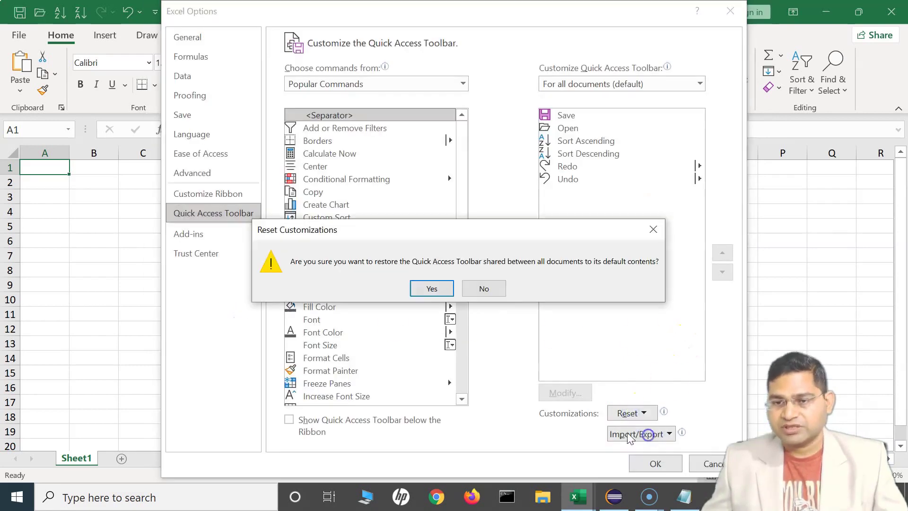
{"action": "left_click", "coordinate": [432, 289]}
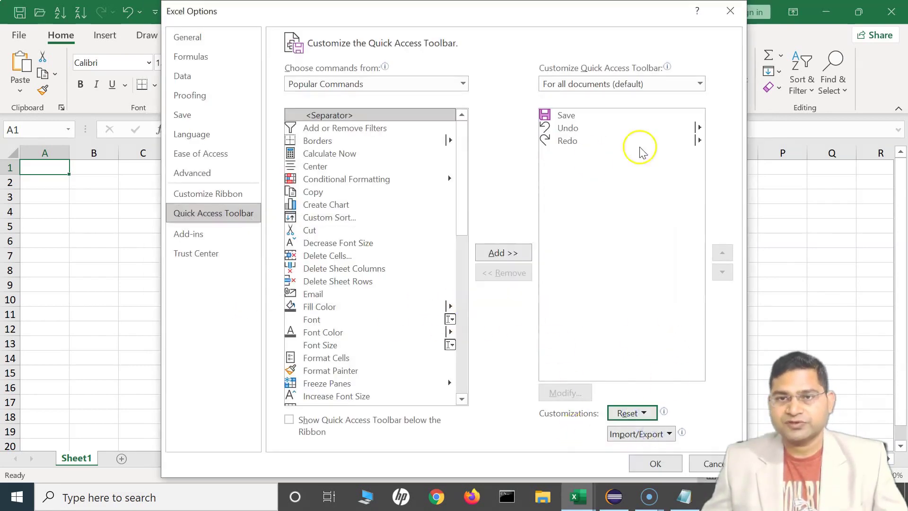
{"action": "left_click", "coordinate": [654, 463]}
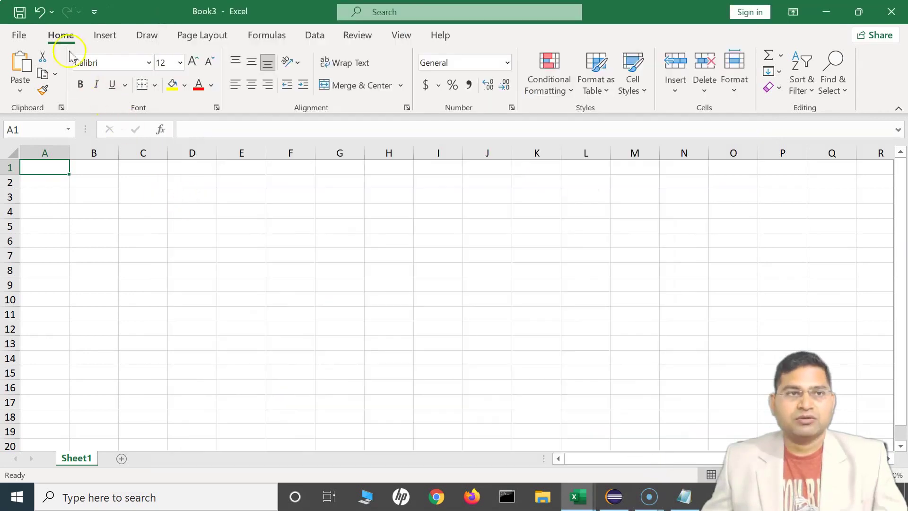
- Import Excel Customizations.exportedUI from Downloads, replacing current customizations, and apply it
{"action": "left_click", "coordinate": [95, 14]}
{"action": "left_click", "coordinate": [177, 305]}
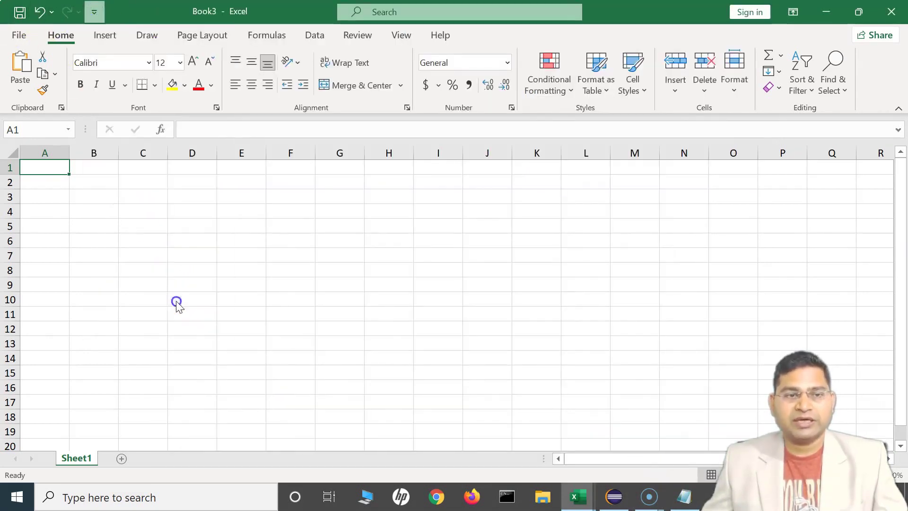
{"action": "left_click", "coordinate": [658, 435]}
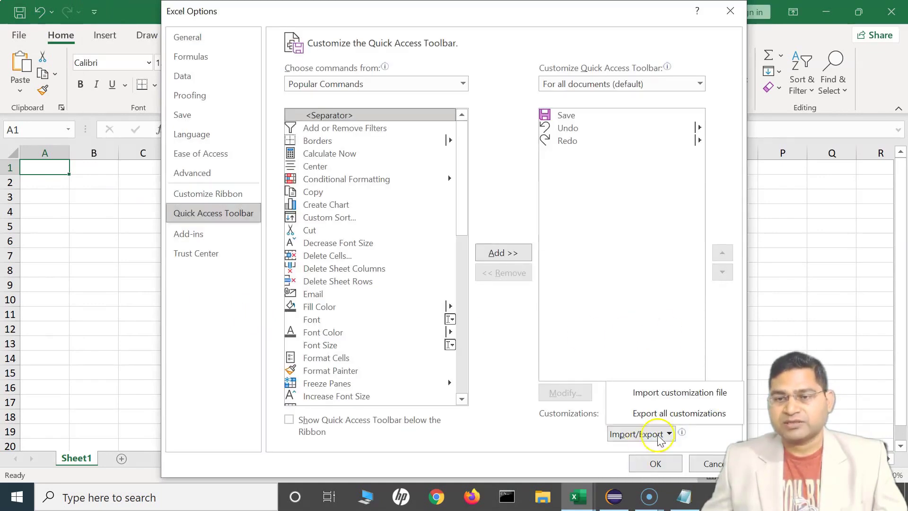
{"action": "left_click", "coordinate": [704, 396]}
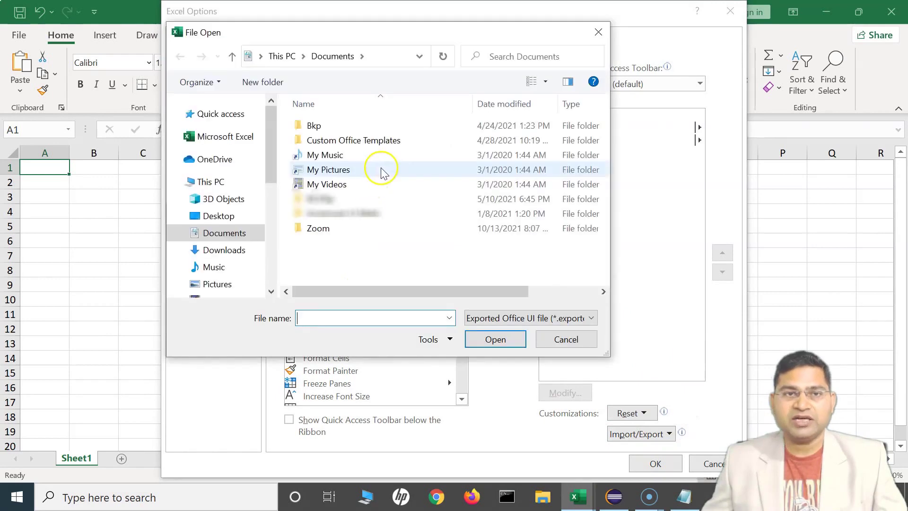
{"action": "left_click", "coordinate": [253, 250]}
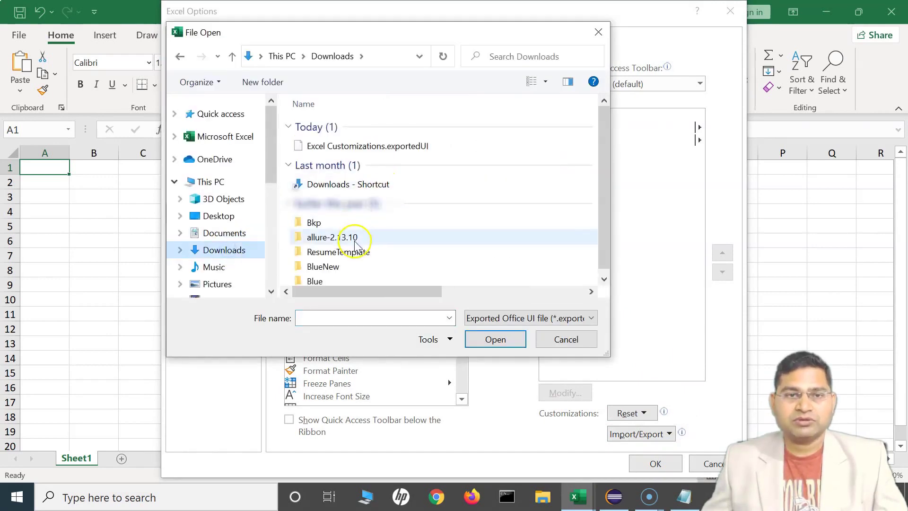
{"action": "left_click", "coordinate": [348, 146]}
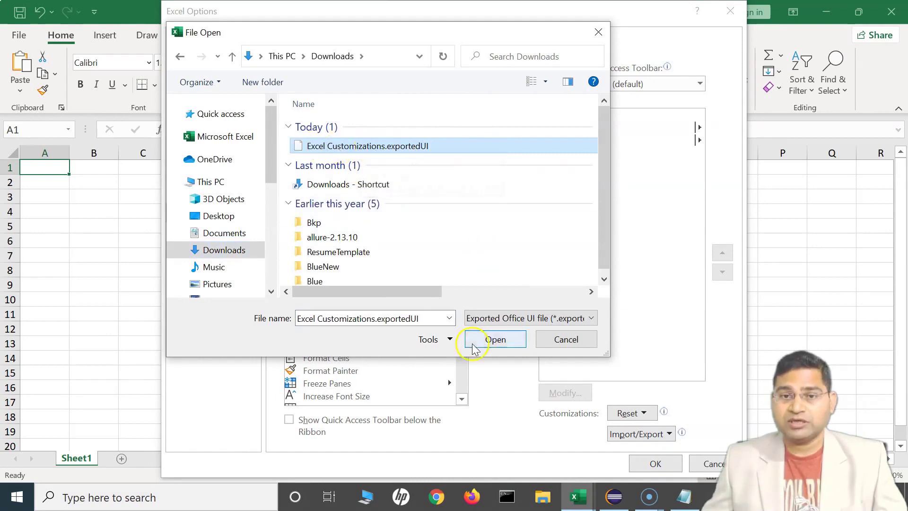
{"action": "left_click", "coordinate": [494, 339]}
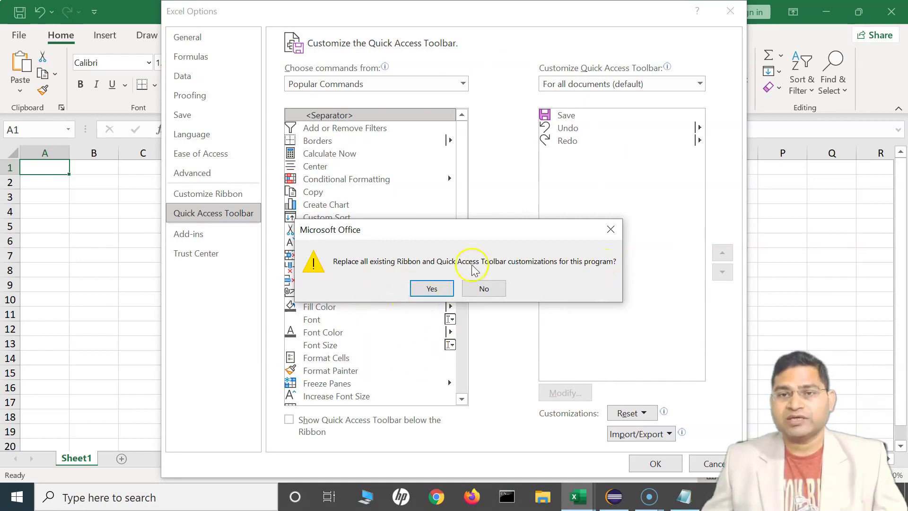
{"action": "left_click", "coordinate": [430, 288]}
{"action": "left_click", "coordinate": [652, 463]}
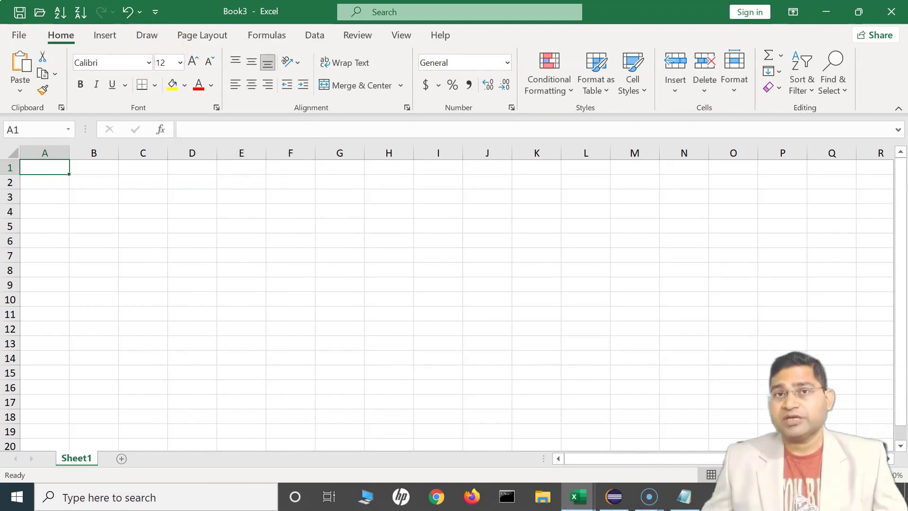
{"action": "left_click", "coordinate": [155, 11]}
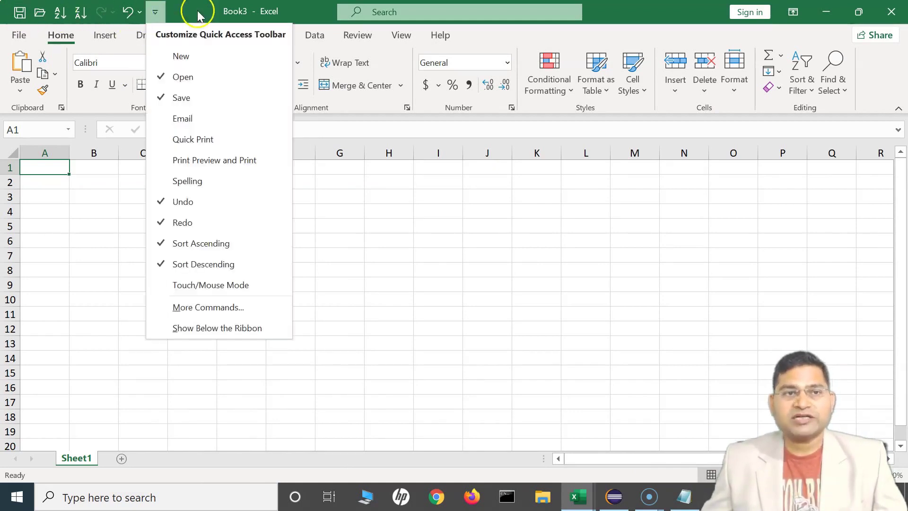
{"action": "left_click", "coordinate": [210, 332]}
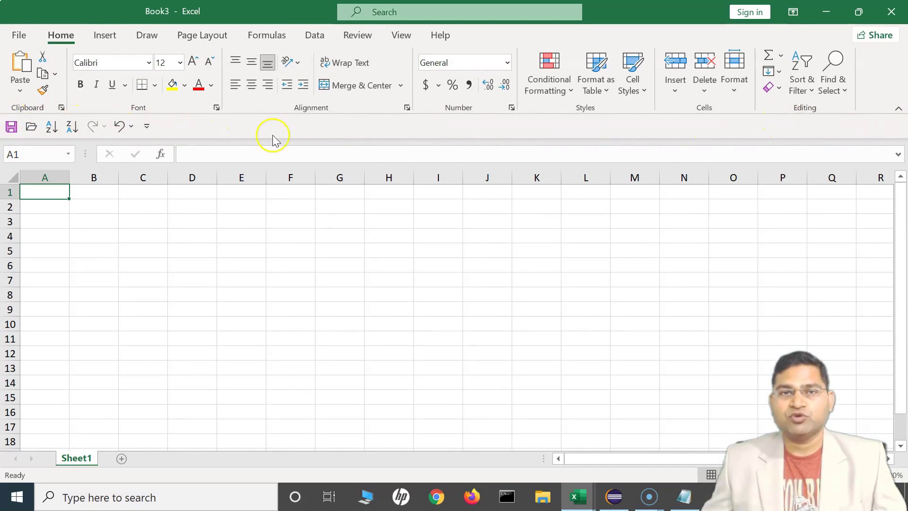
{"action": "left_click", "coordinate": [147, 126]}
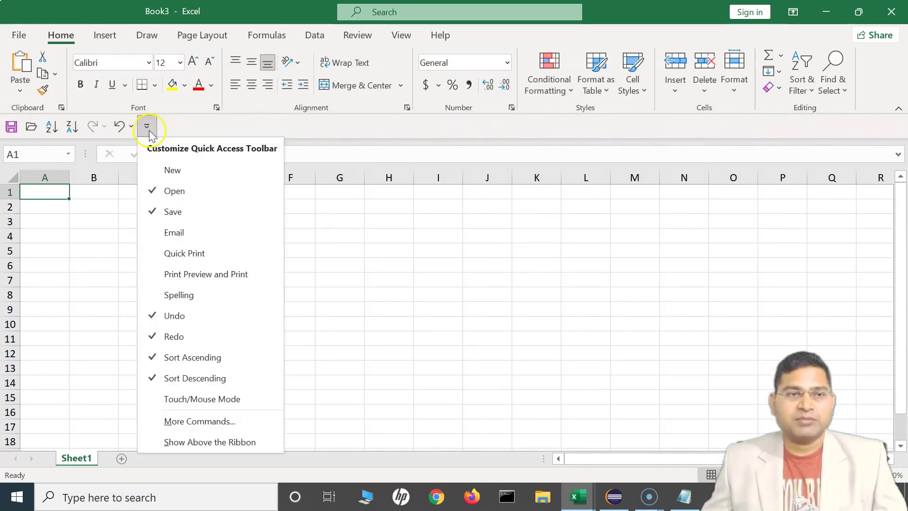
{"action": "left_click", "coordinate": [197, 442]}
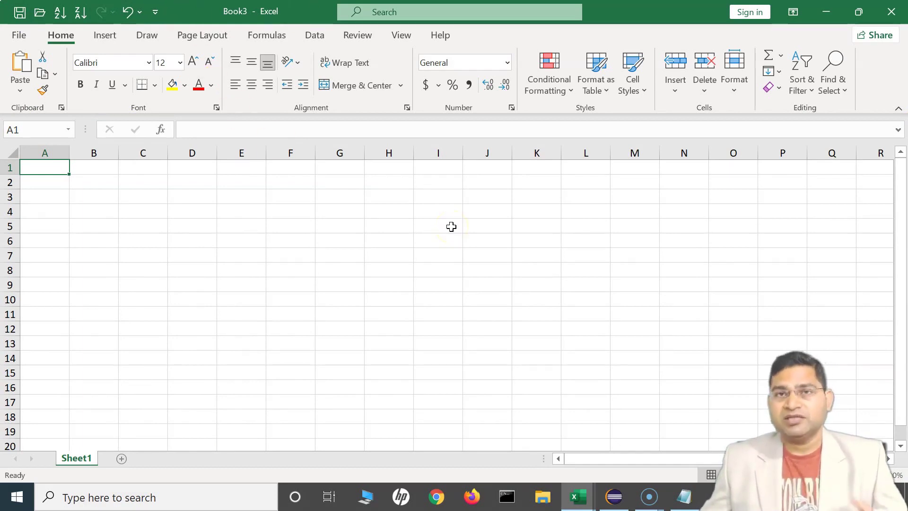
- Show the Data tab commands after a look at Formulas, then select G4:H10 and cell L6
{"action": "left_click", "coordinate": [313, 35]}
{"action": "left_click", "coordinate": [267, 36]}
{"action": "left_click", "coordinate": [314, 35]}
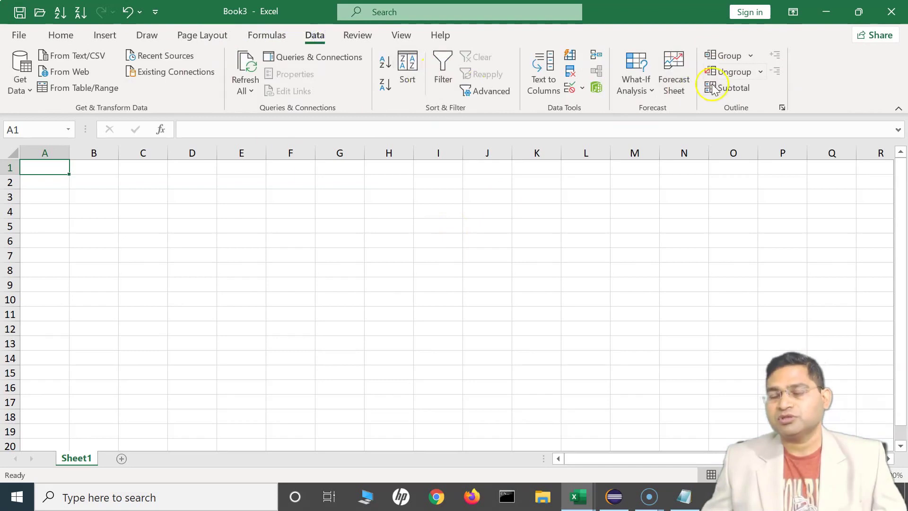
{"action": "left_click_drag", "start_coordinate": [323, 218], "coordinate": [369, 300]}
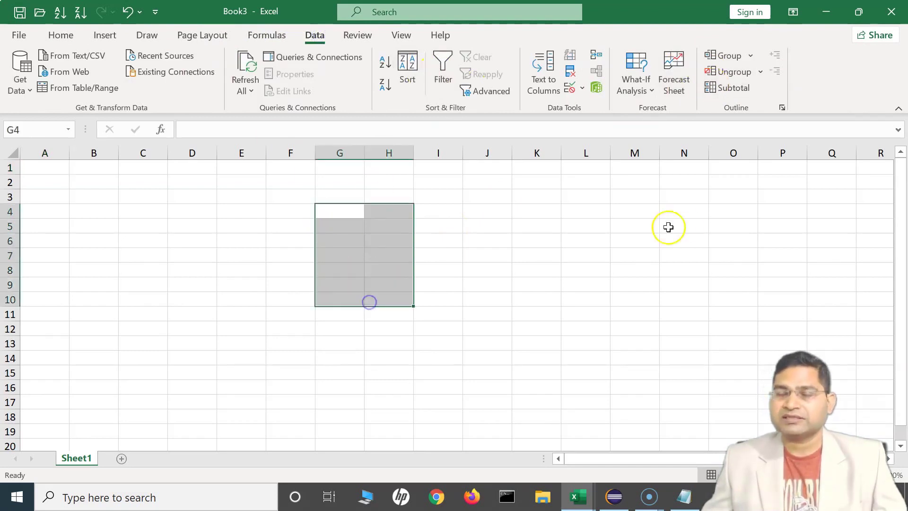
{"action": "left_click", "coordinate": [597, 242]}
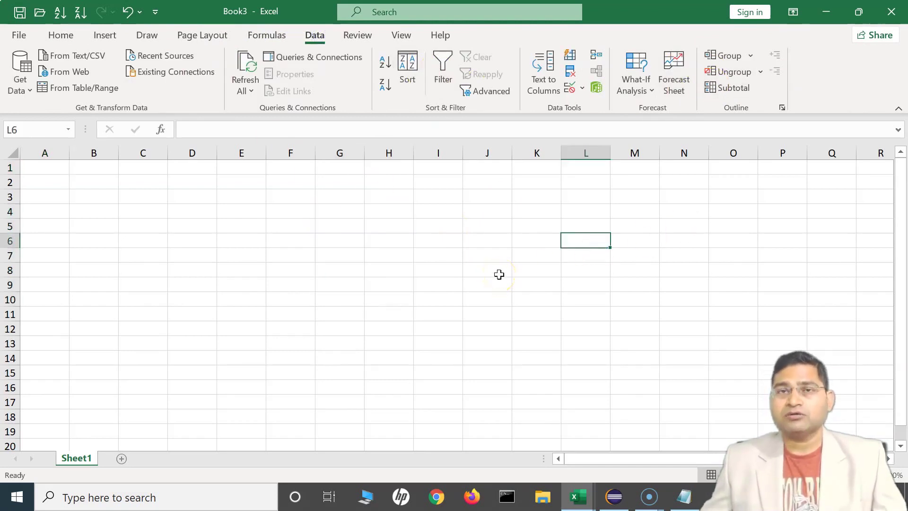